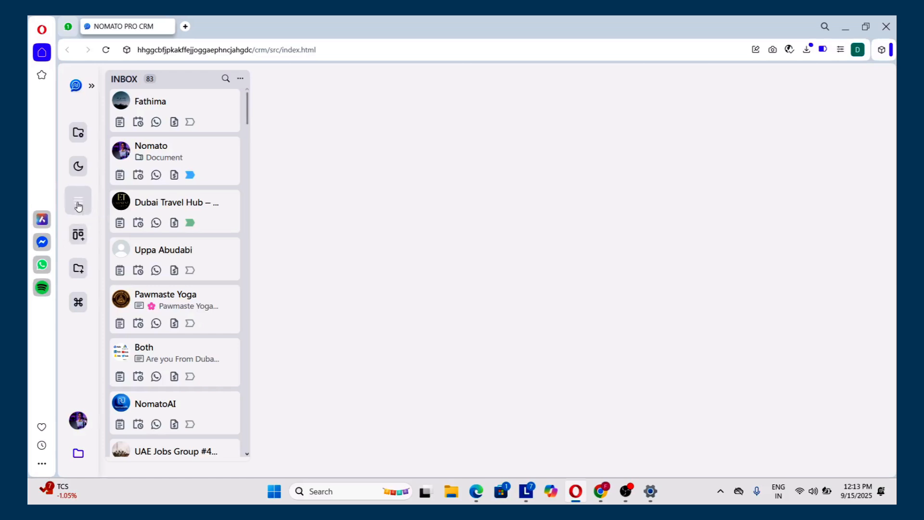
Step: Open the board with a payment column, and move Nomato and Pawmaste Yoga to the new enquiries column and another inbox chat to Discussion
left_click(627, 270)
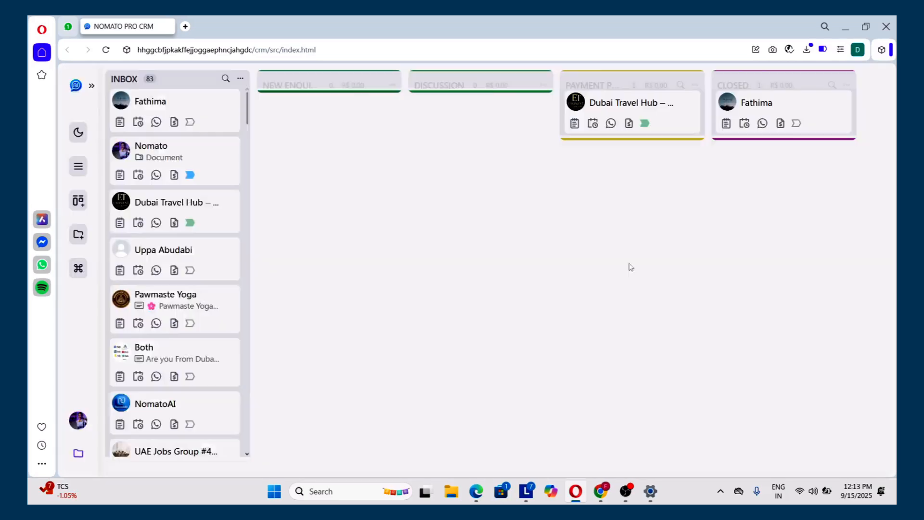
left_click_drag(206, 123, 385, 99)
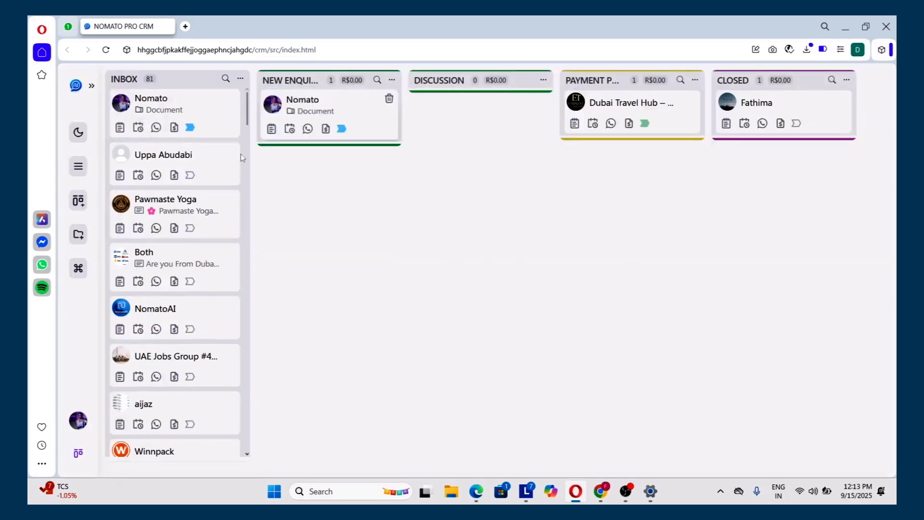
left_click_drag(176, 173, 308, 187)
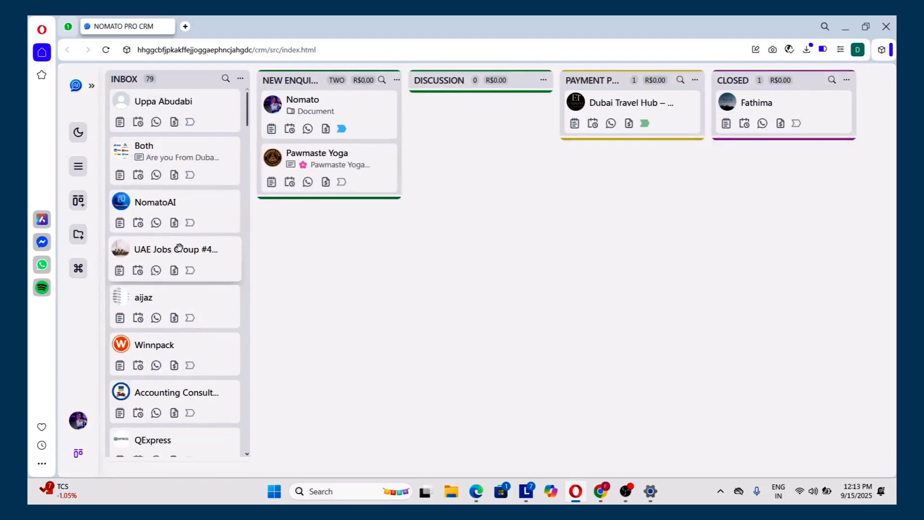
left_click_drag(184, 135, 476, 125)
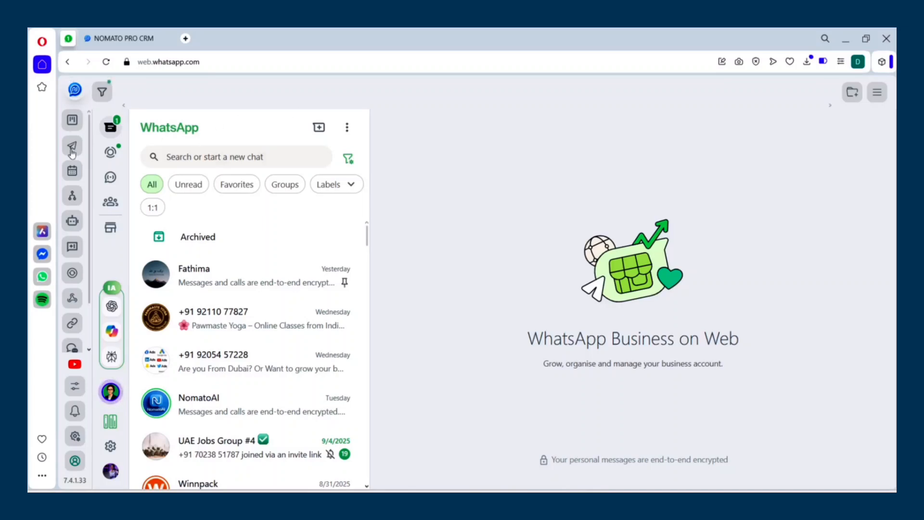
Step: Open the Kanban CRM from WhatsApp Web and move the first inbox contact to the end of the new enquiries column
left_click(71, 121)
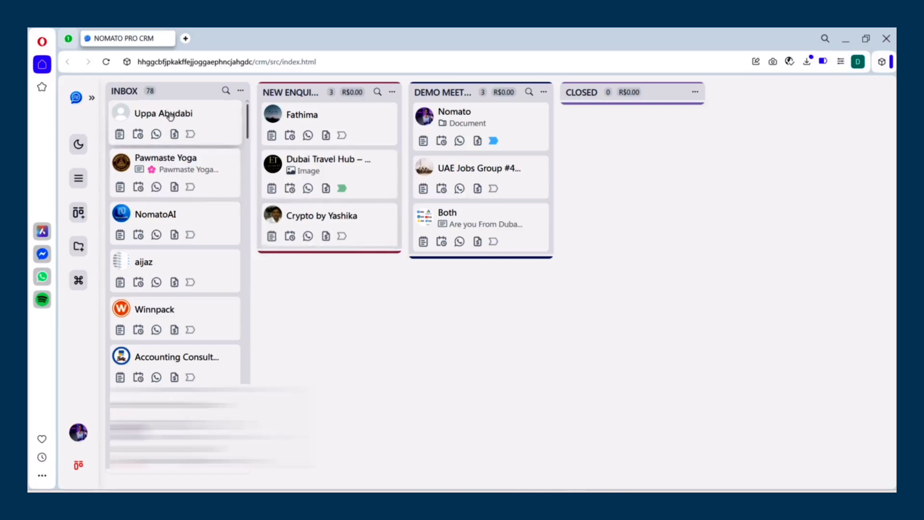
left_click_drag(170, 115, 324, 284)
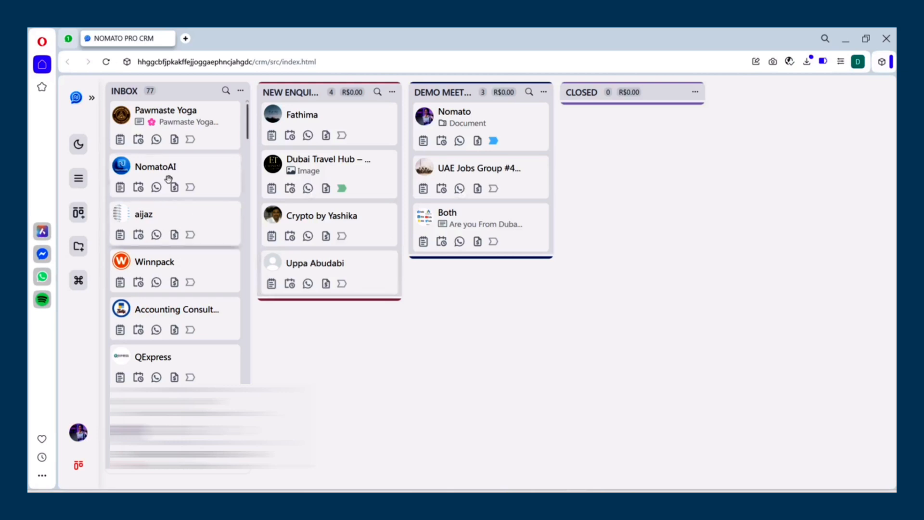
Step: Display the list of available CRM boards and reopen Nomato Pro Customers
left_click(78, 182)
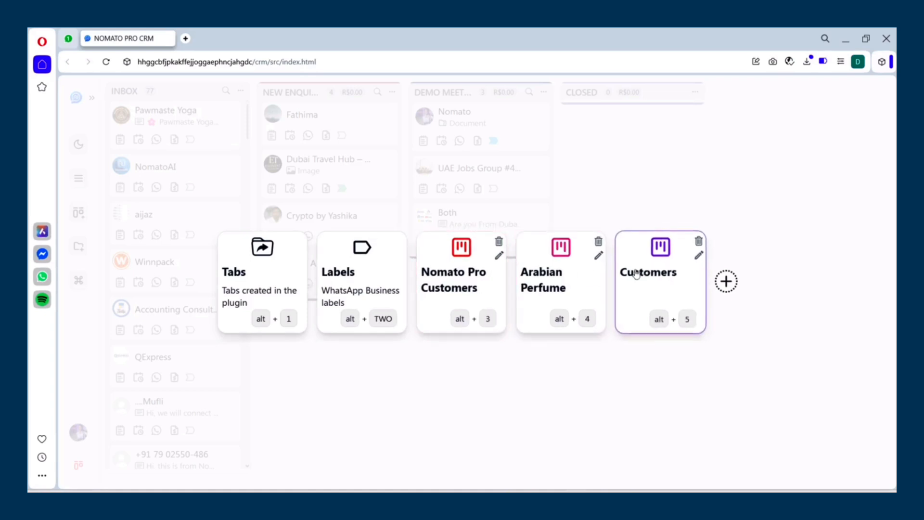
left_click(461, 281)
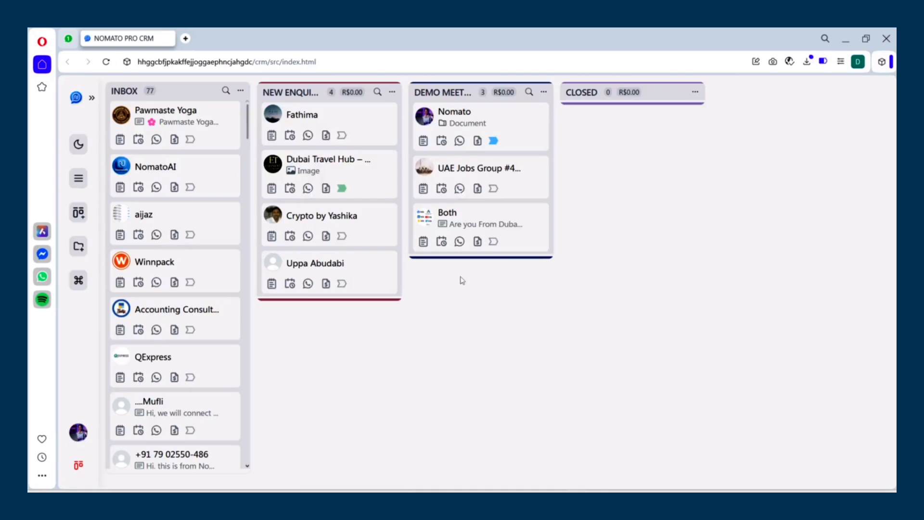
Step: Create a new CRM named Regular Customers with the default color and no description
left_click(78, 212)
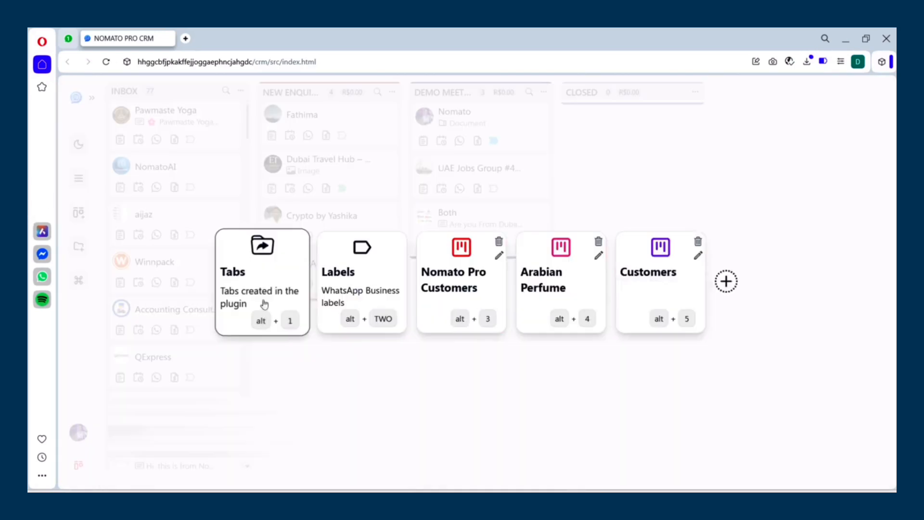
left_click(726, 281)
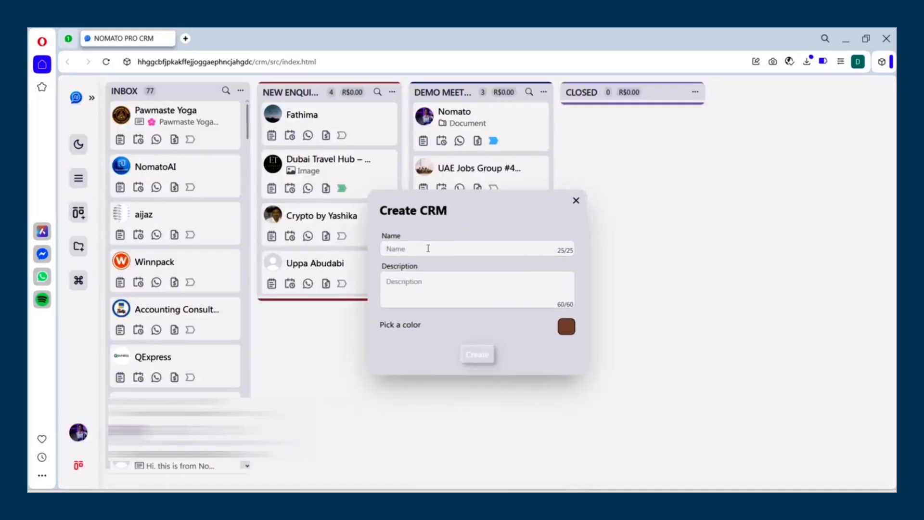
left_click(429, 251)
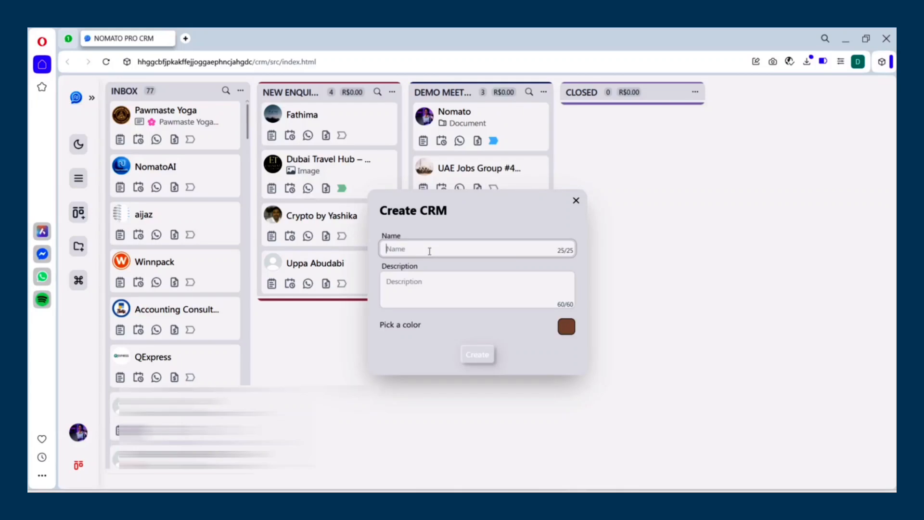
type("Regular Customers")
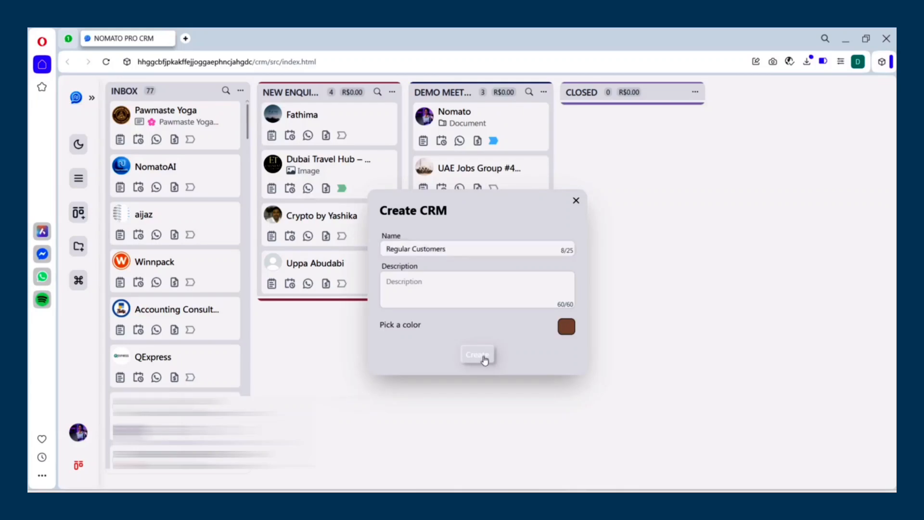
left_click(477, 355)
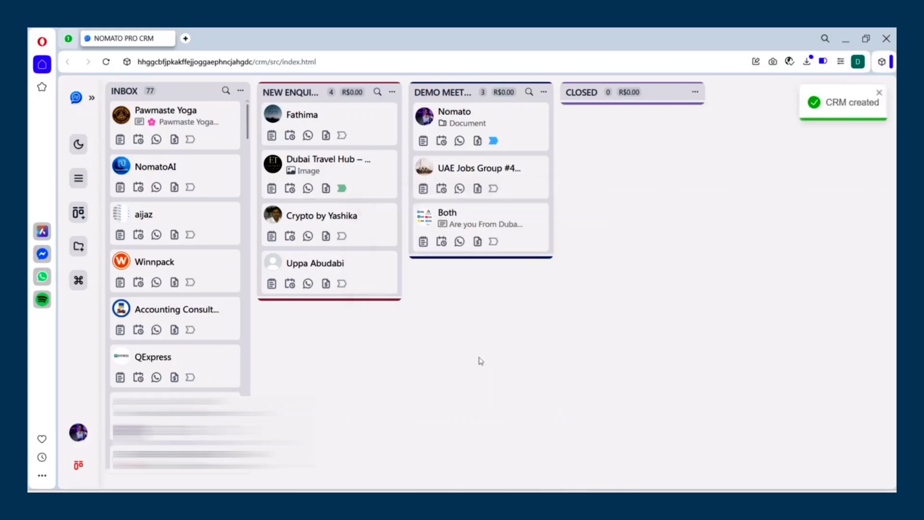
Step: Open the Regular Customers board and add a tab named Followup
left_click(78, 213)
left_click(695, 278)
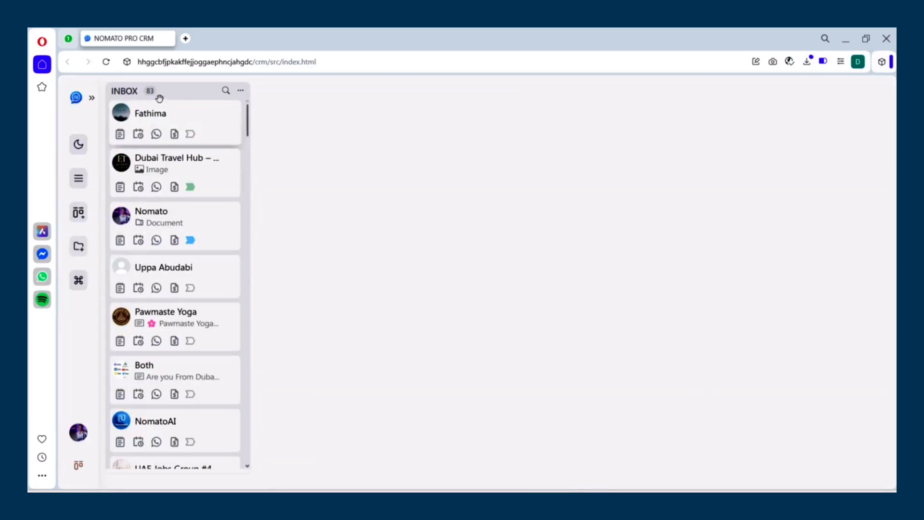
left_click(79, 246)
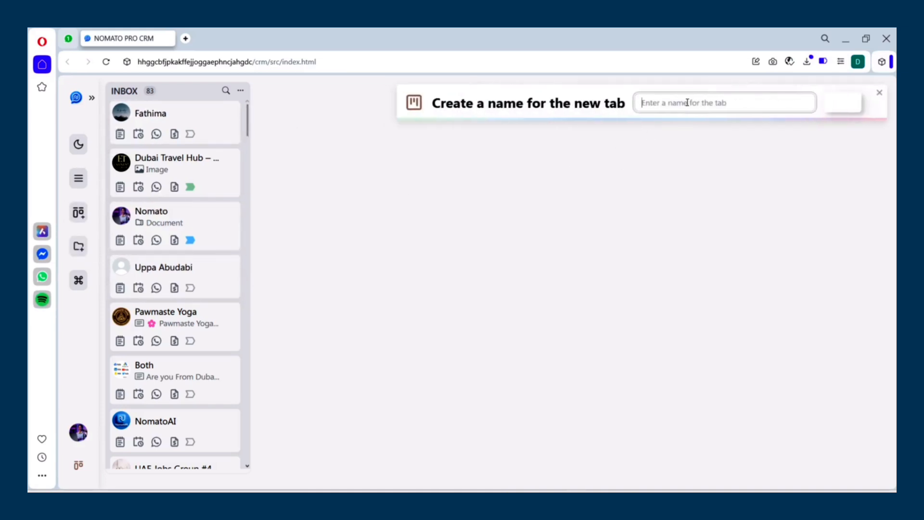
type("Followup")
left_click(851, 110)
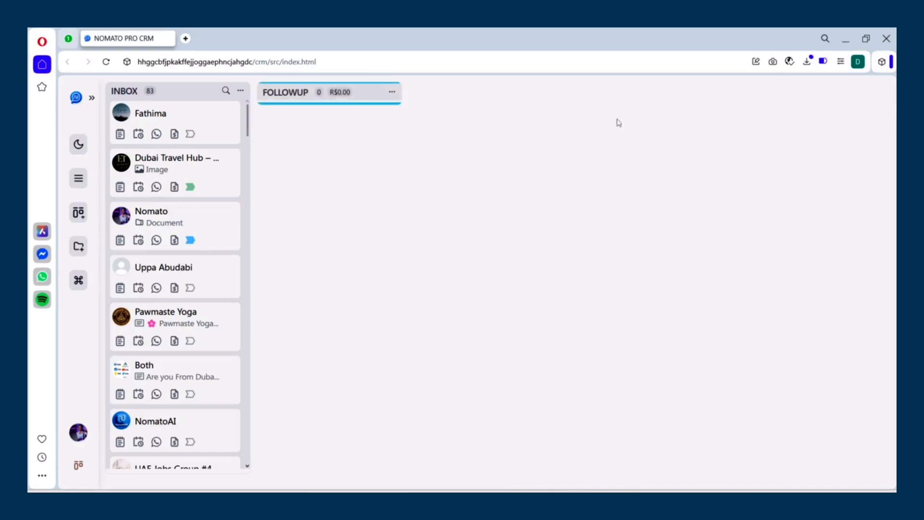
Step: Add a second tab named Re Engaged to the Regular Customers board
left_click(79, 248)
left_click(722, 101)
type("R")
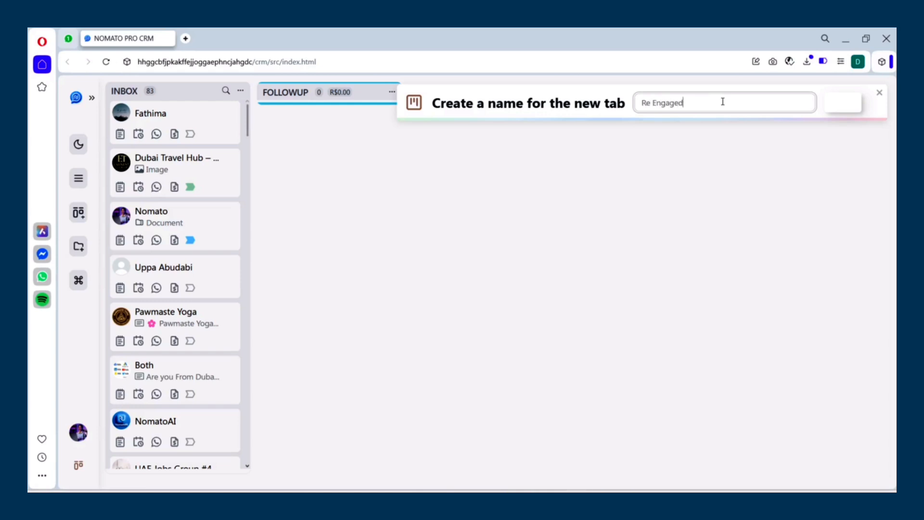
type("e Engaged")
key("Return")
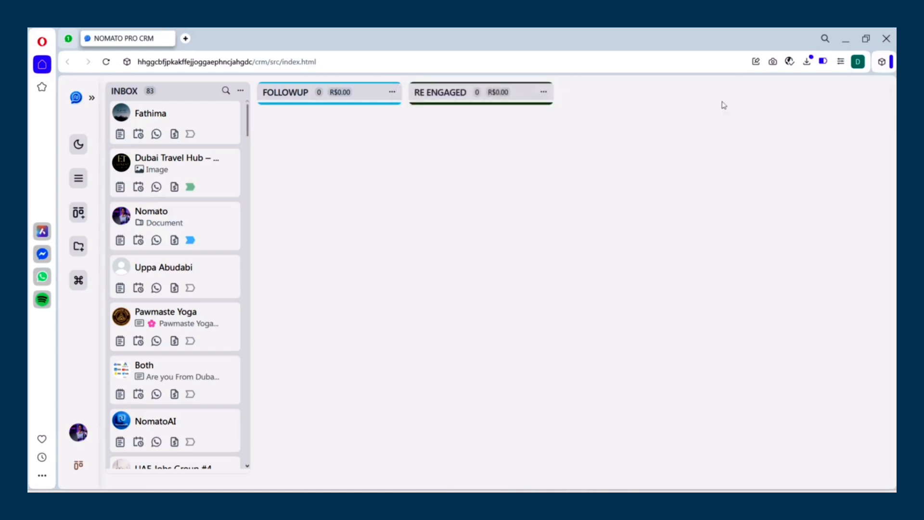
Step: Add two more tabs named Discussion and Closed to the Regular Customers board
left_click(78, 248)
type("Discu")
key("Return")
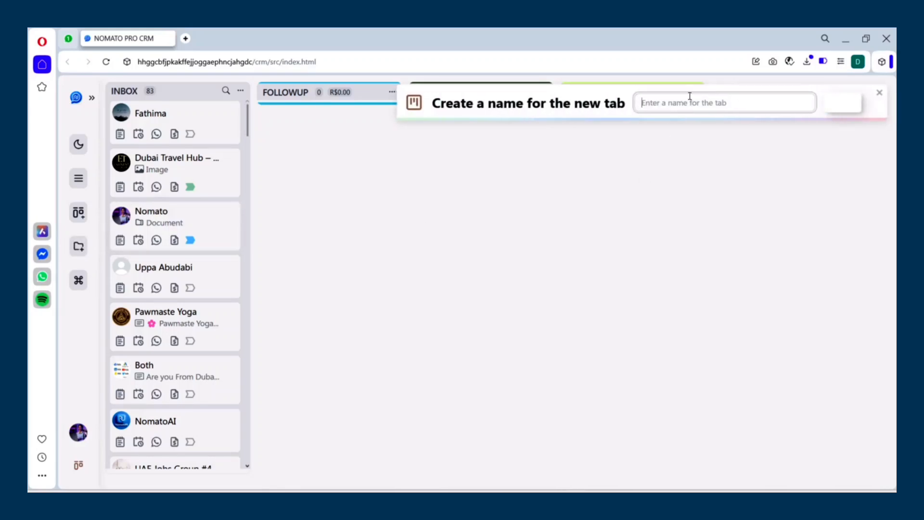
type("c")
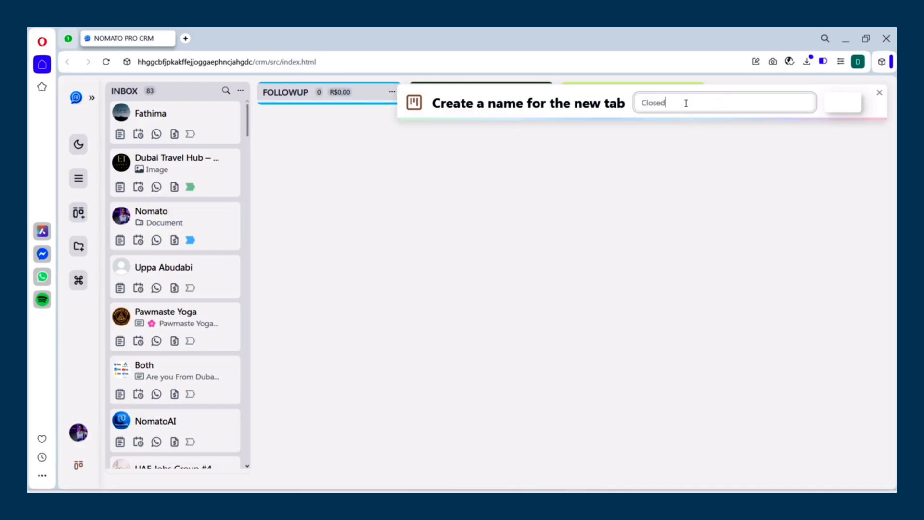
type("losed")
key("Return")
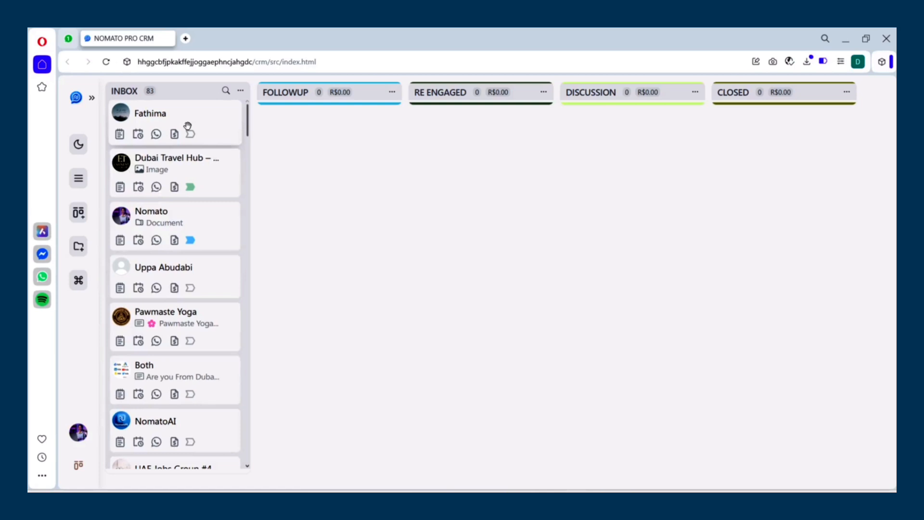
Step: Move the first inbox contact to Followup, and take the Nomato chat through Followup and Re Engaged into Discussion
left_click_drag(148, 124, 294, 157)
left_click_drag(173, 186, 319, 185)
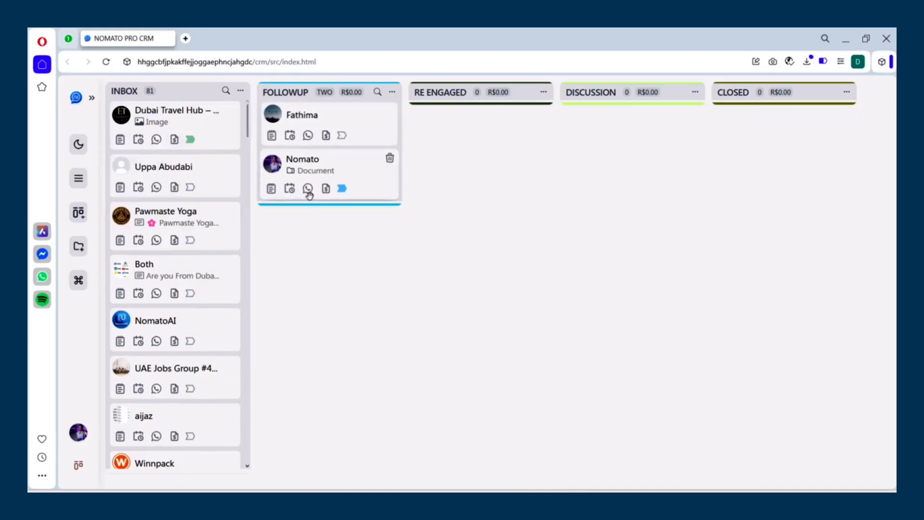
left_click_drag(301, 173, 450, 126)
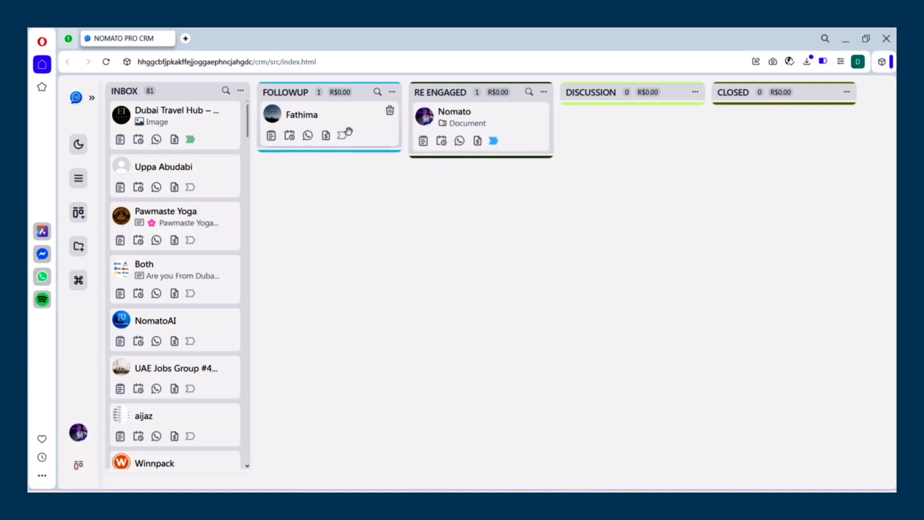
left_click_drag(463, 122, 589, 126)
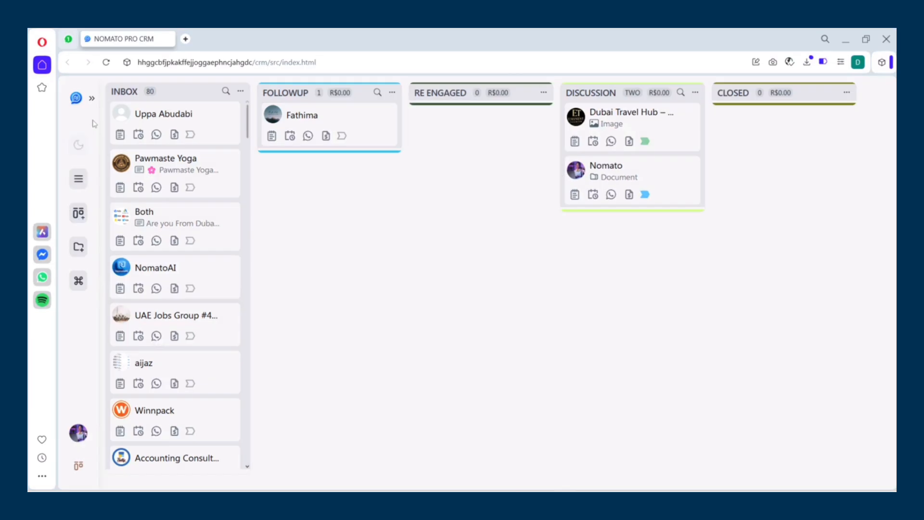
Step: Expand the sidebar and preview dark mode together with the list of CRM boards, returning the board to light mode
left_click(92, 101)
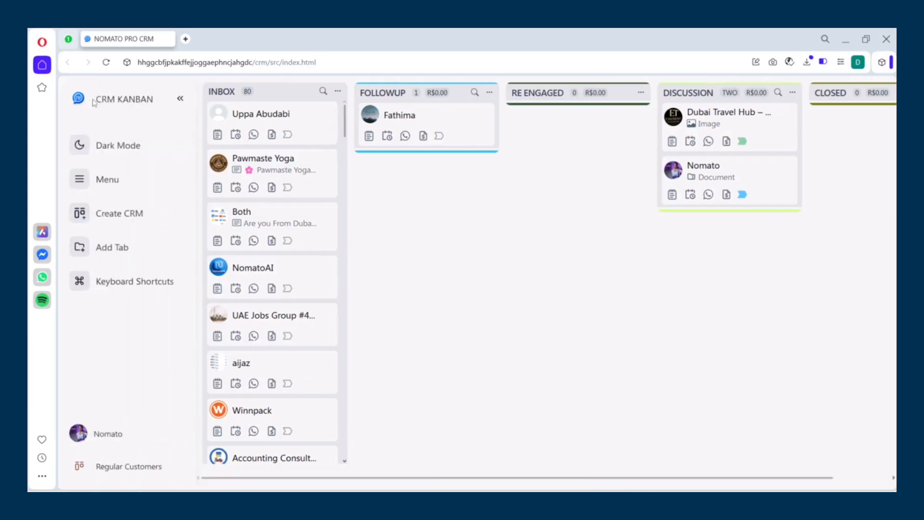
left_click(122, 152)
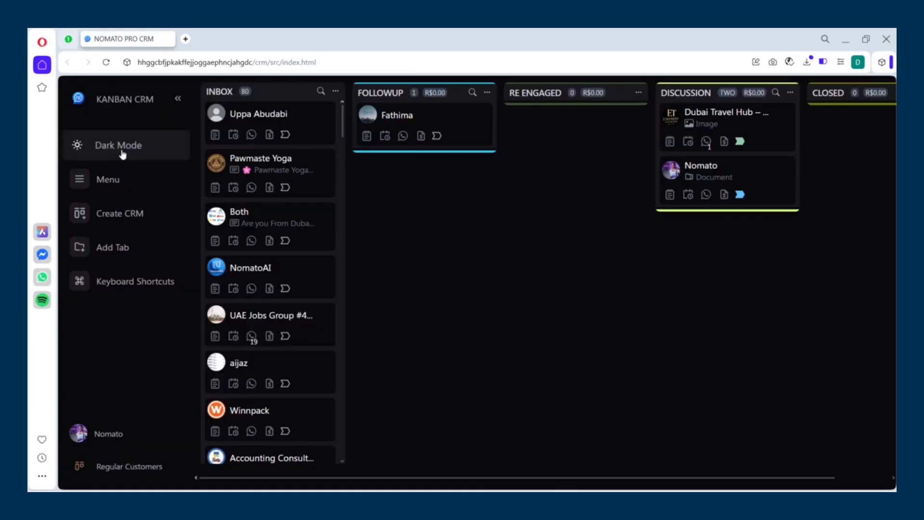
left_click(115, 183)
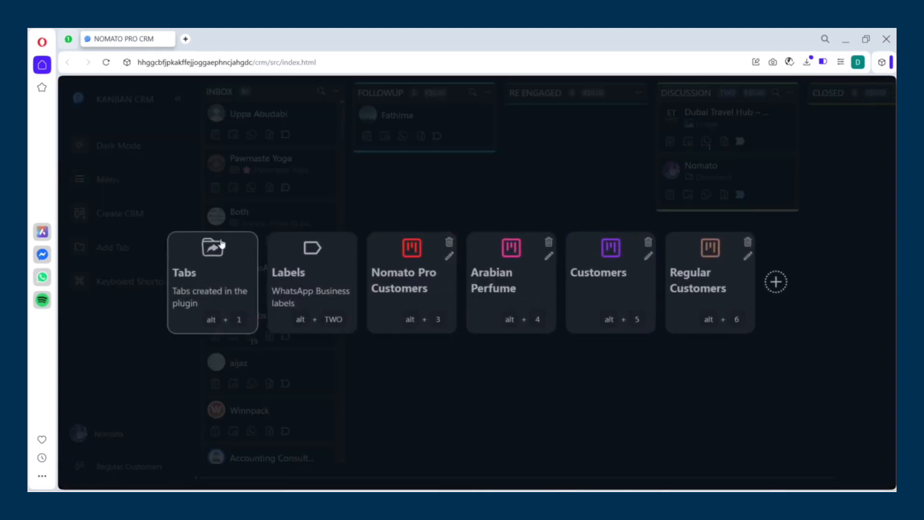
left_click(278, 181)
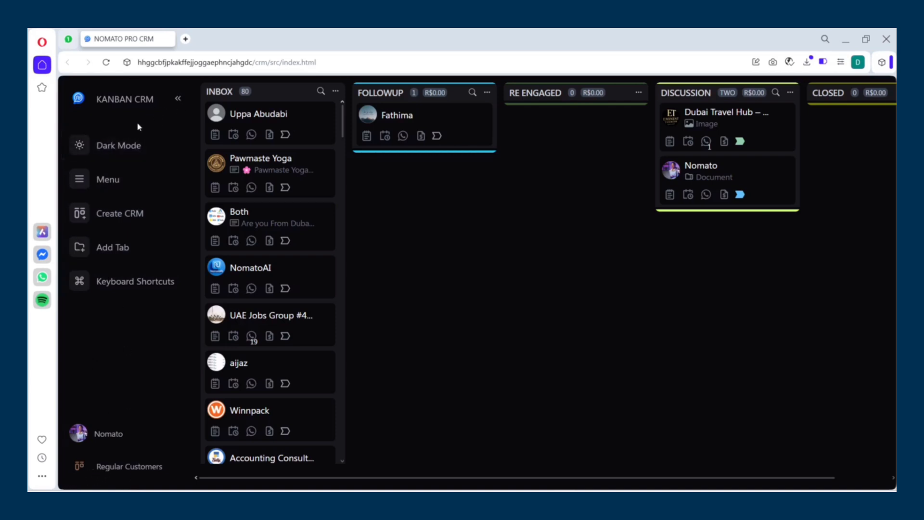
left_click(129, 146)
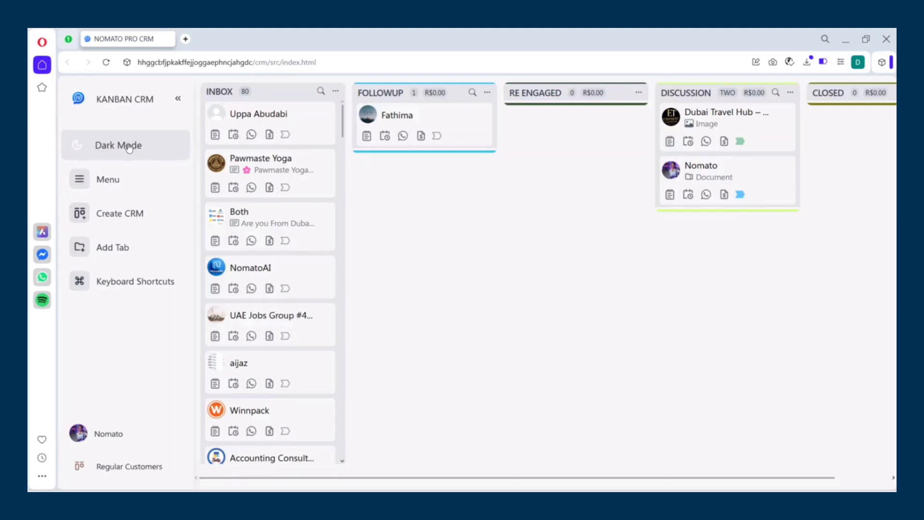